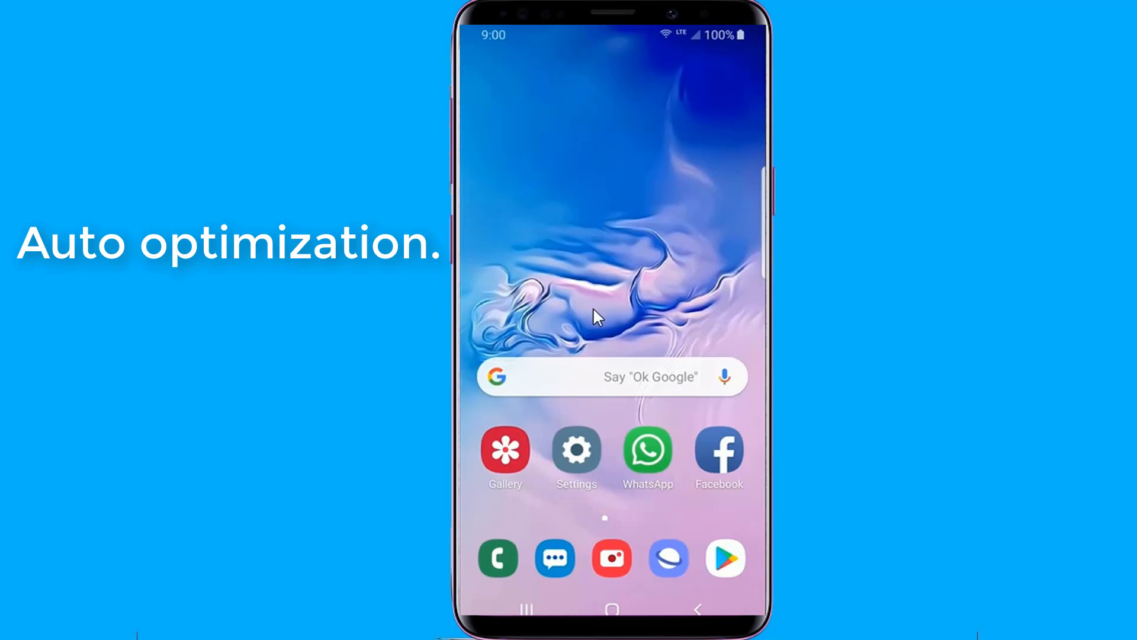
Open Settings and go to Device care, which shows a 95/100 Excellent score.
click(575, 456)
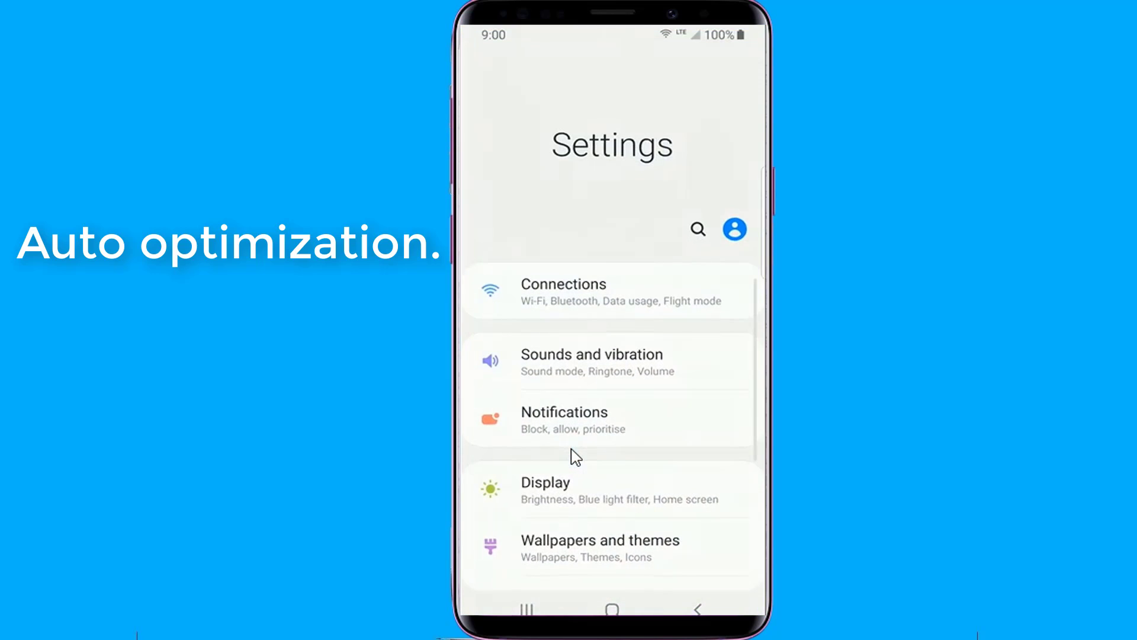
scroll(575, 456, down, 5)
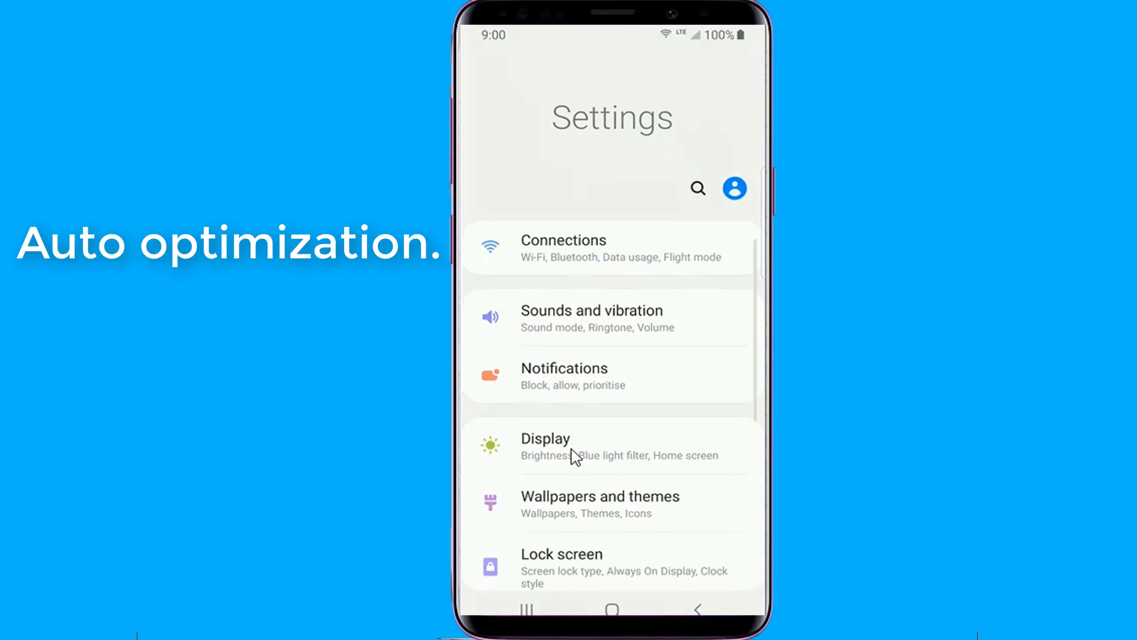
scroll(574, 456, down, 5)
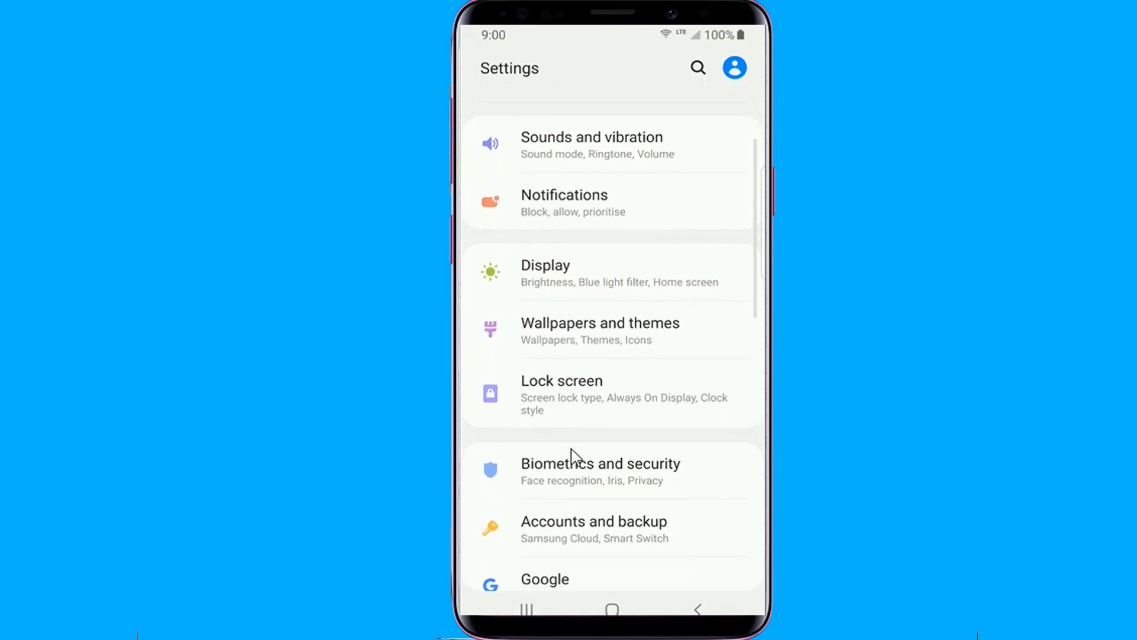
scroll(574, 457, down, 2)
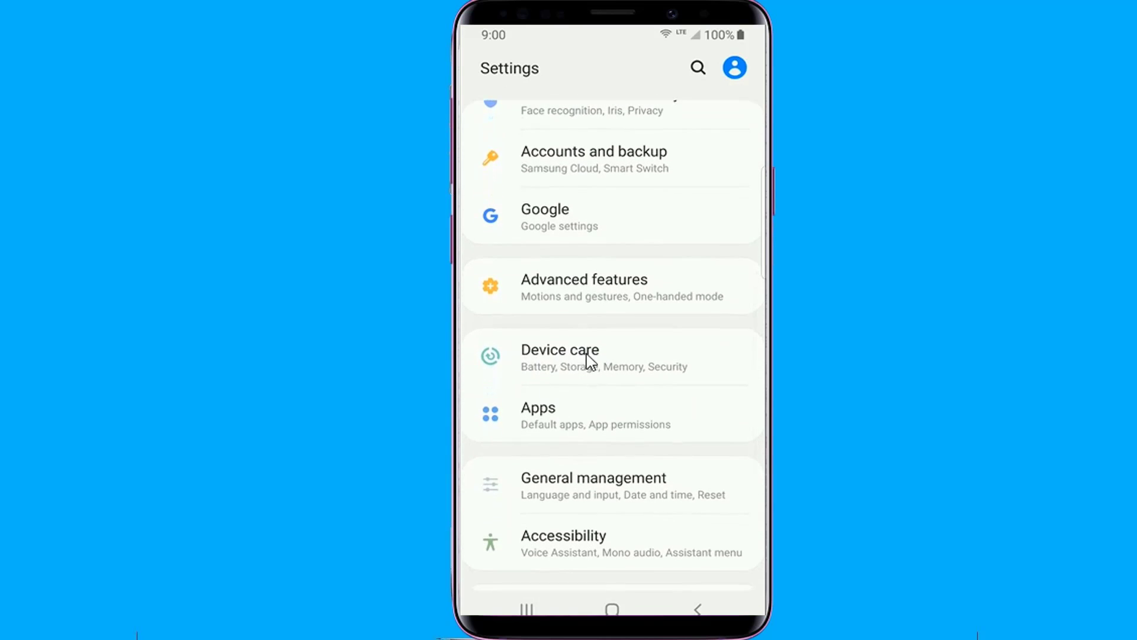
click(566, 361)
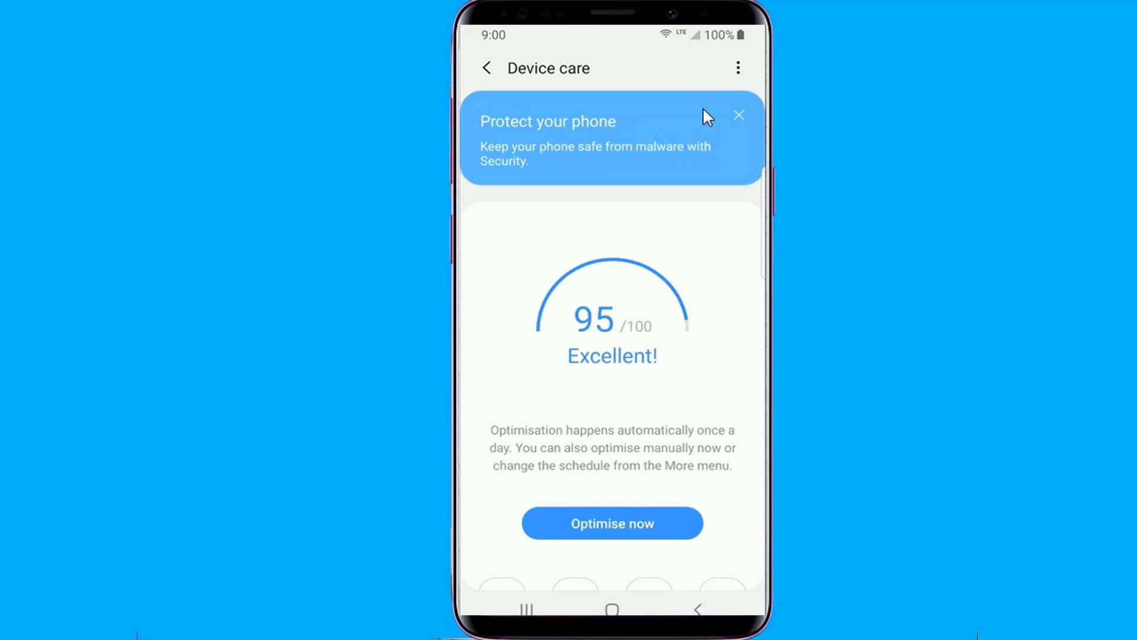
Switch Auto optimisation on from the Device care options menu.
click(739, 70)
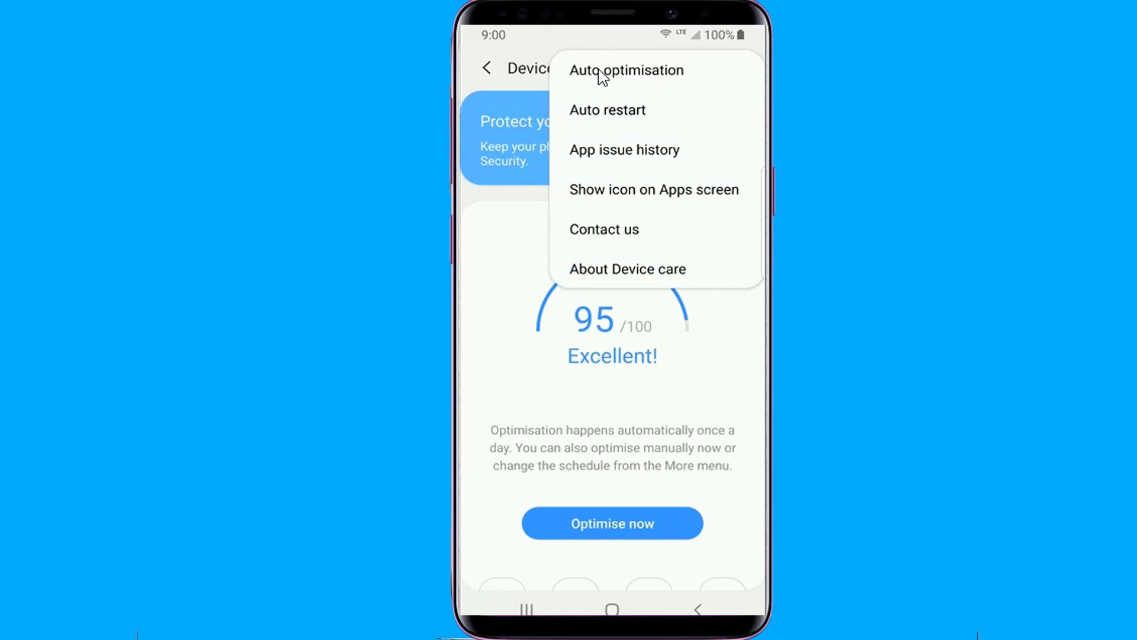
click(620, 77)
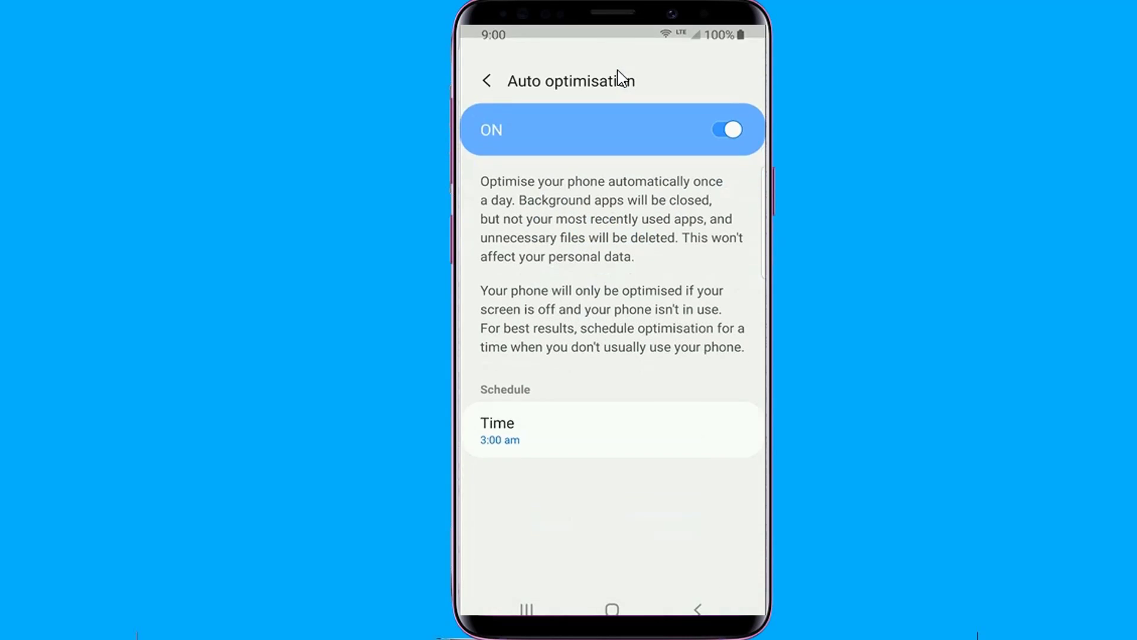
click(719, 119)
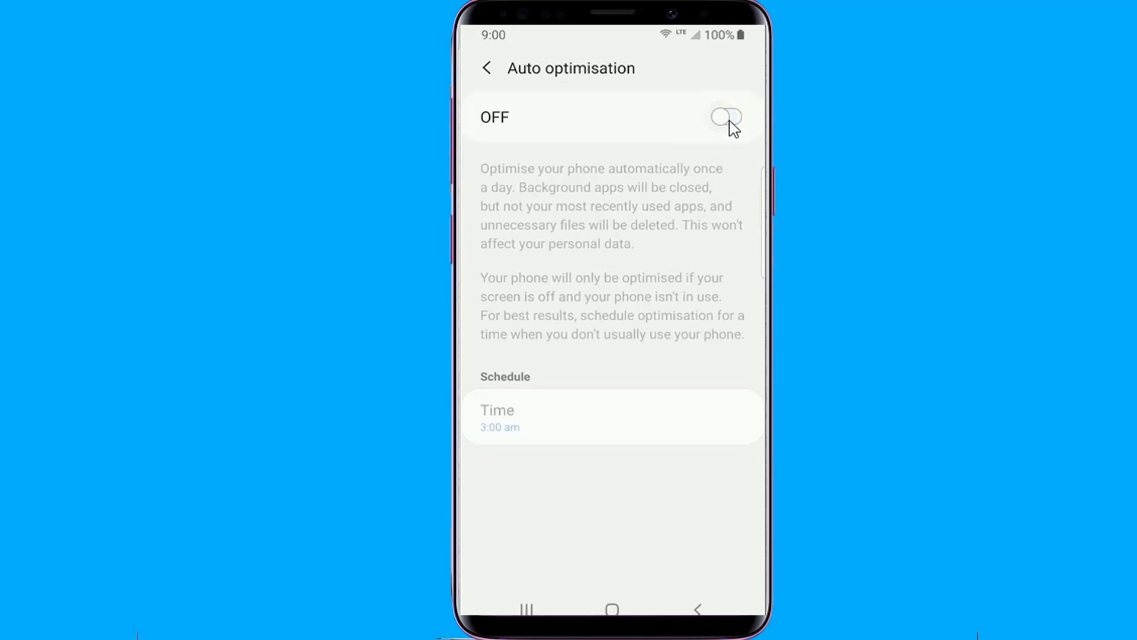
click(738, 119)
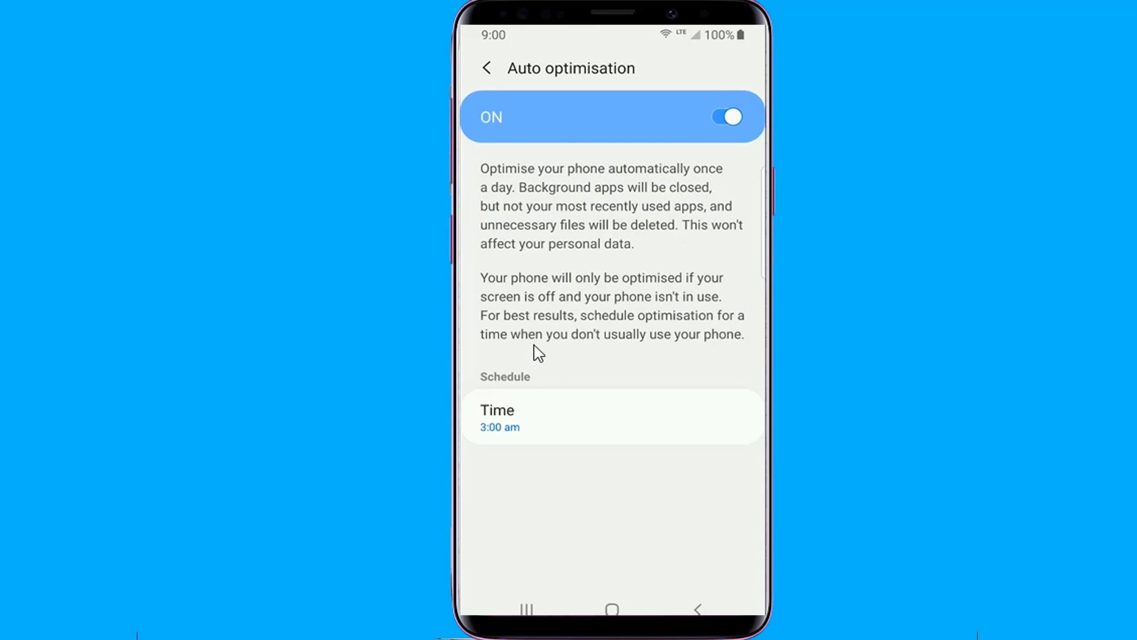
Schedule auto optimisation for 3:00 am and back out to the home screen.
click(508, 440)
scroll(507, 439, down, 2)
scroll(644, 436, down, 1)
scroll(644, 436, down, 4)
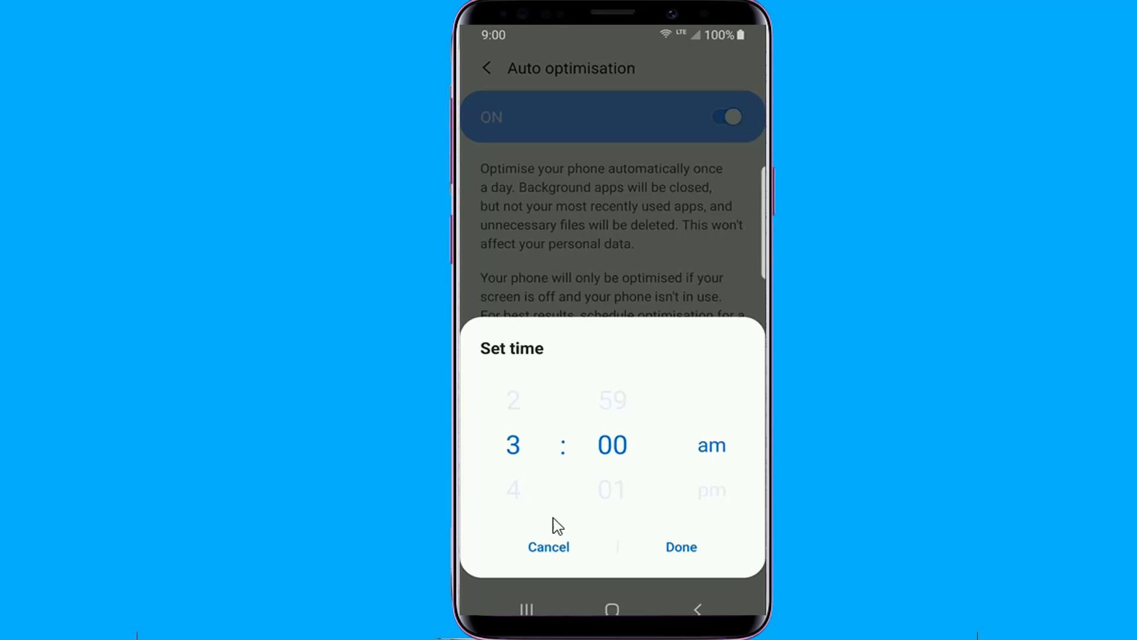
click(681, 547)
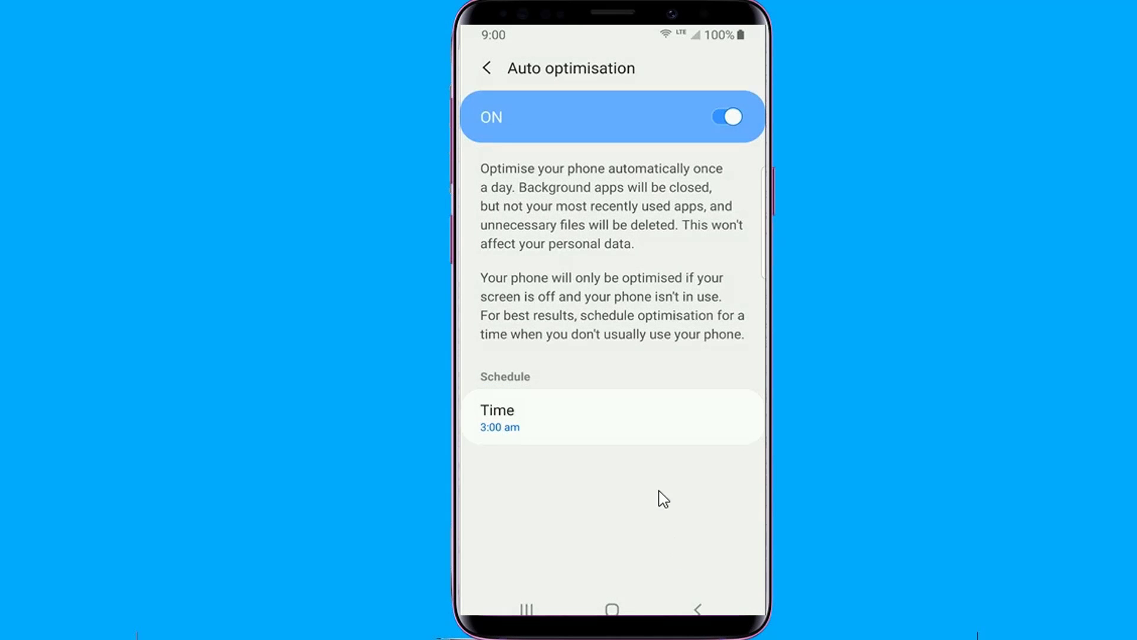
click(489, 71)
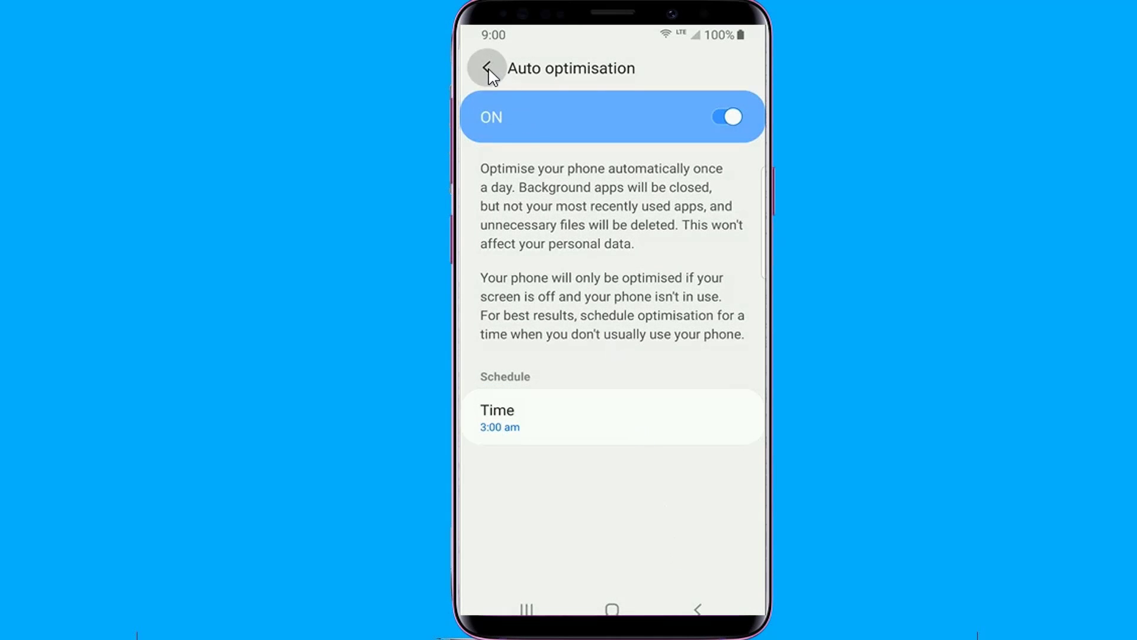
click(489, 71)
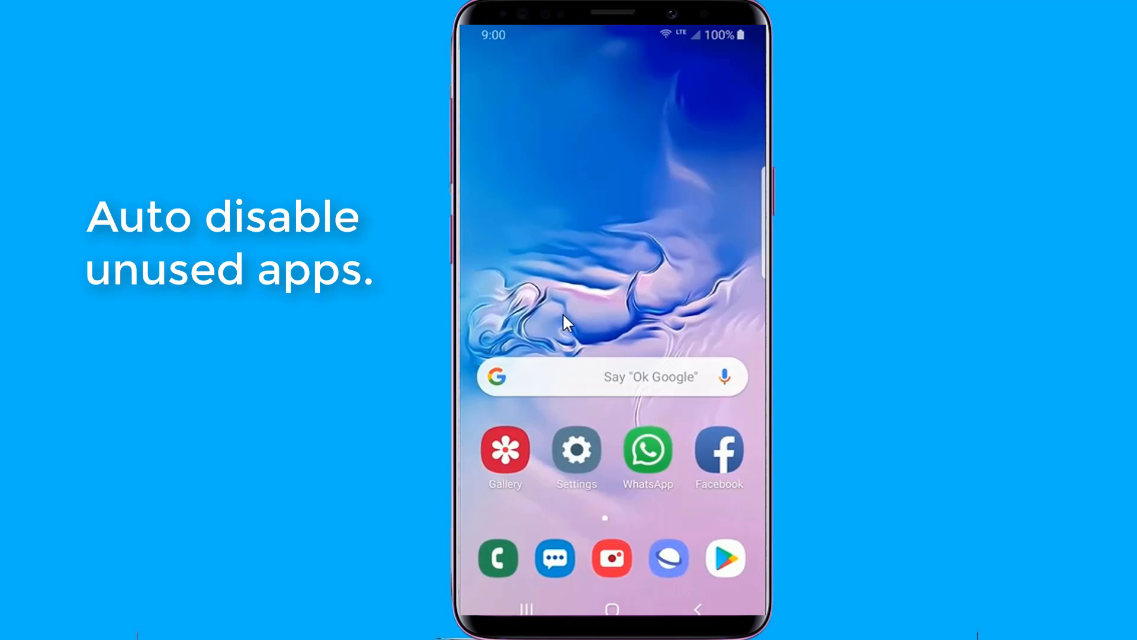
Reopen Settings, go to Device care and scroll down to the Battery tile.
click(576, 453)
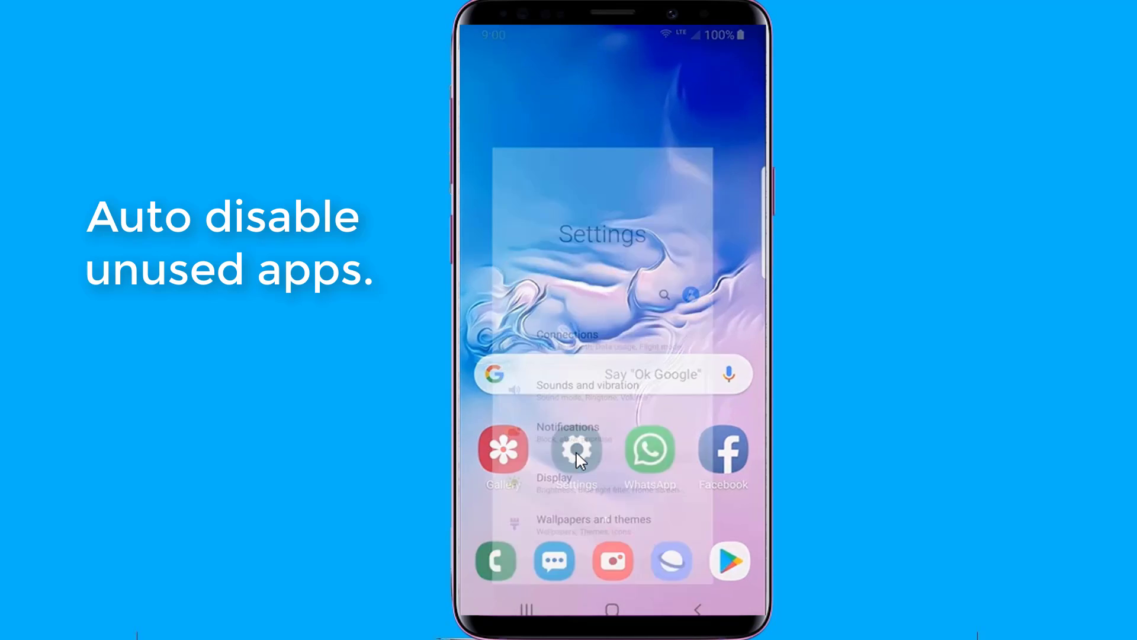
scroll(577, 455, down, 7)
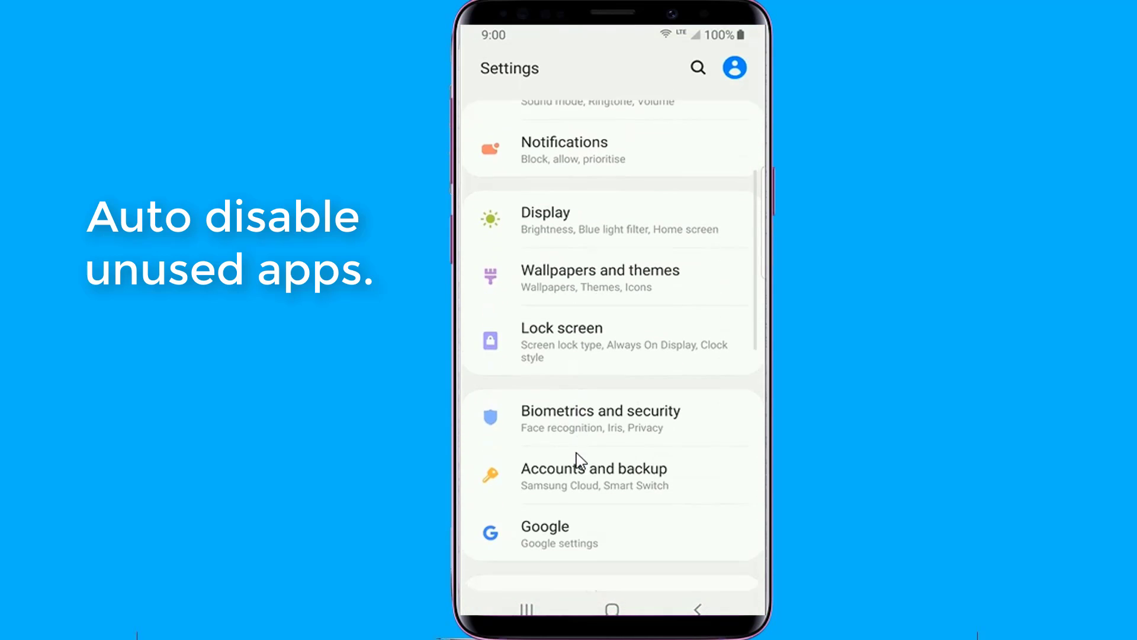
scroll(581, 459, down, 3)
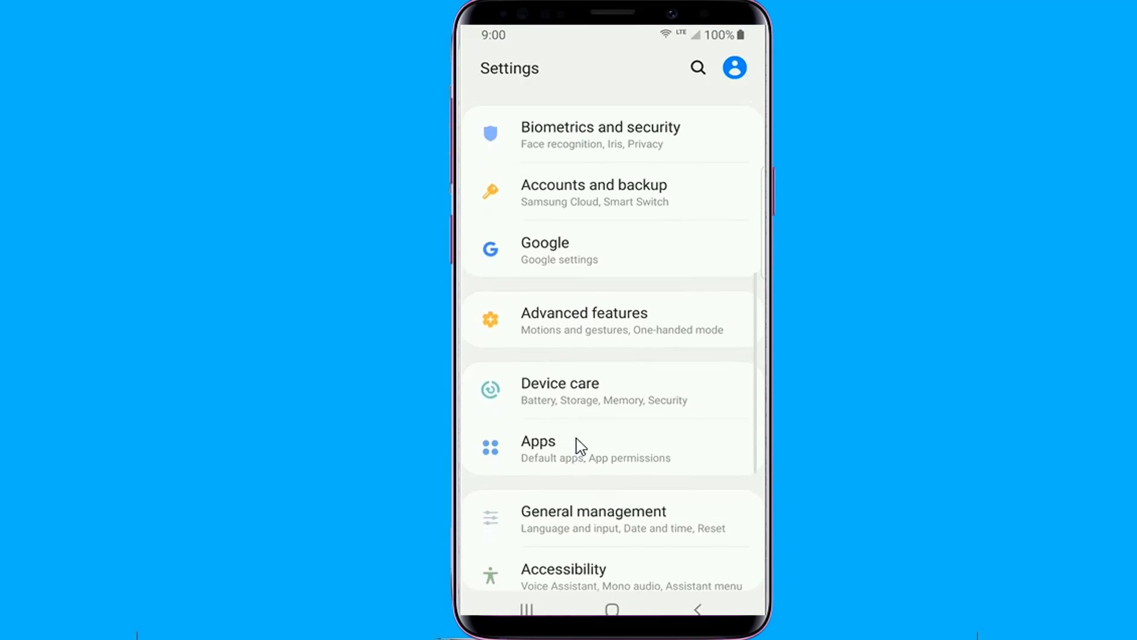
click(560, 393)
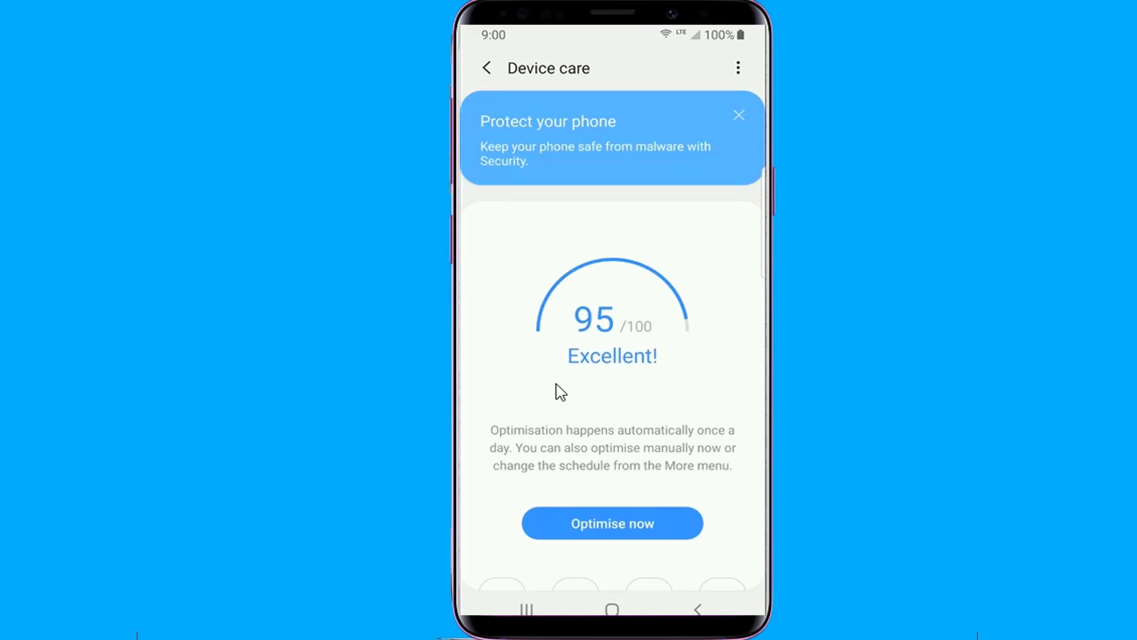
scroll(561, 393, down, 3)
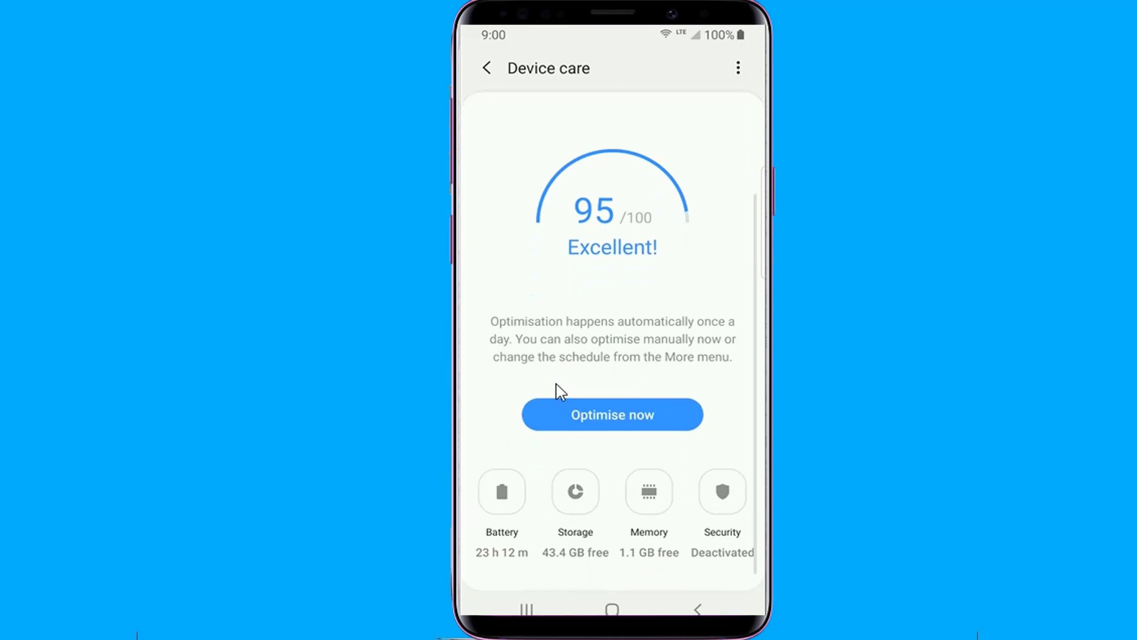
In the battery settings, turn on Auto disable unused apps and Adaptive battery.
click(513, 503)
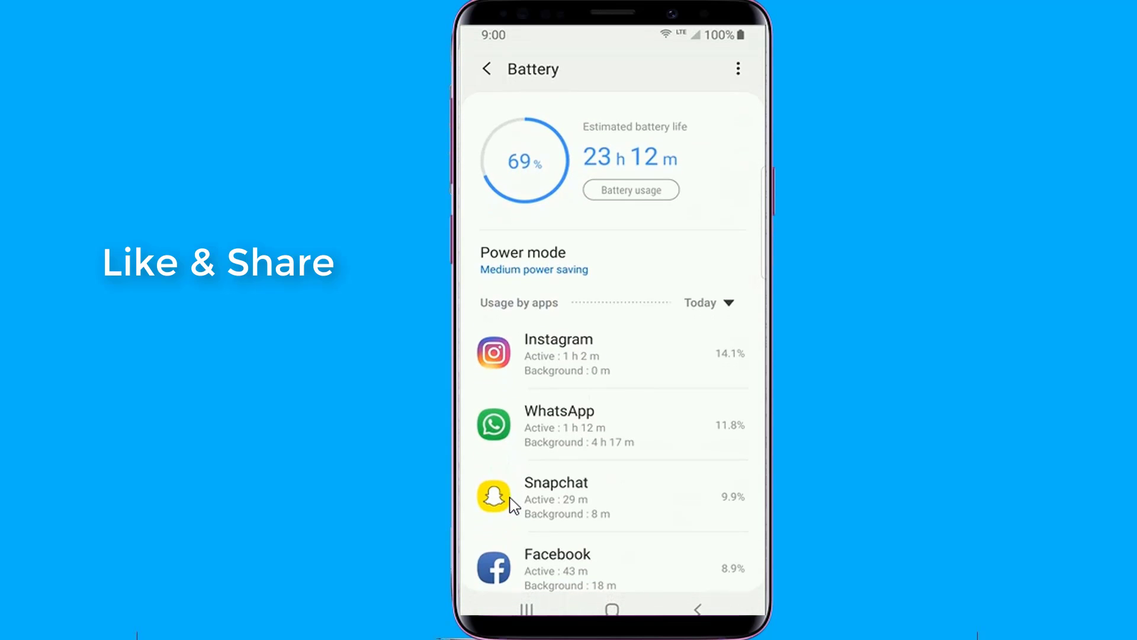
click(739, 69)
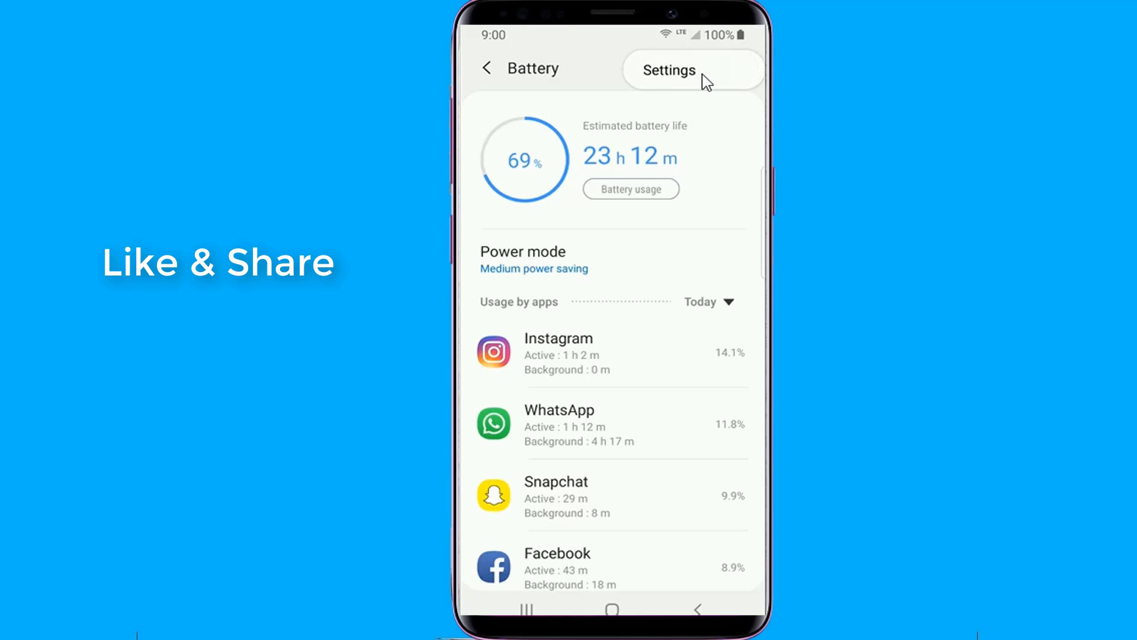
click(666, 73)
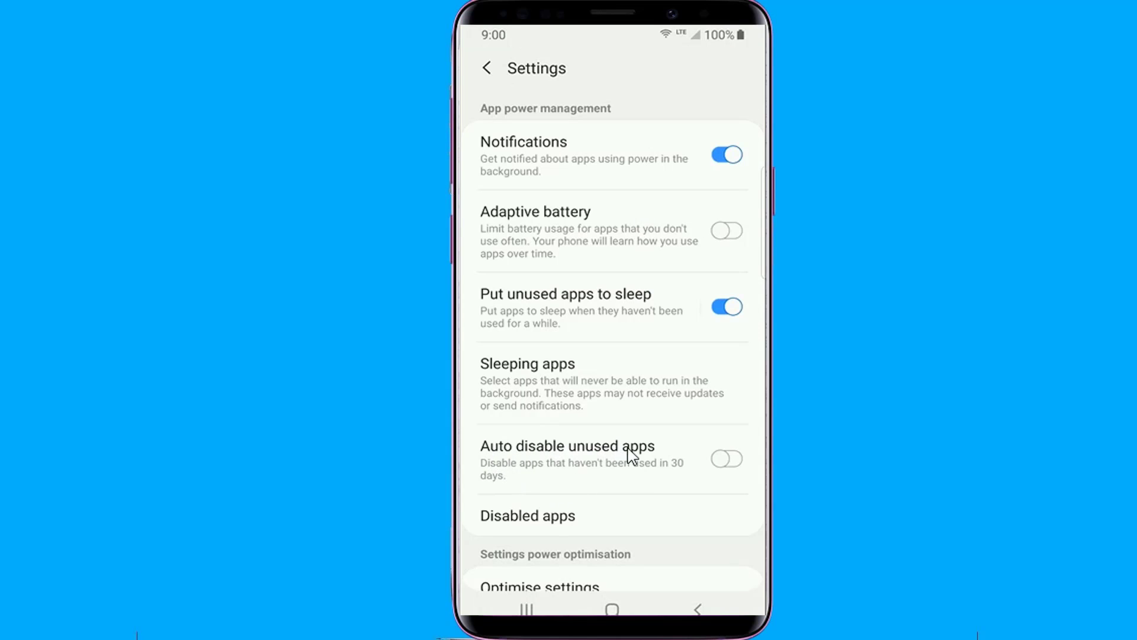
click(734, 461)
click(733, 237)
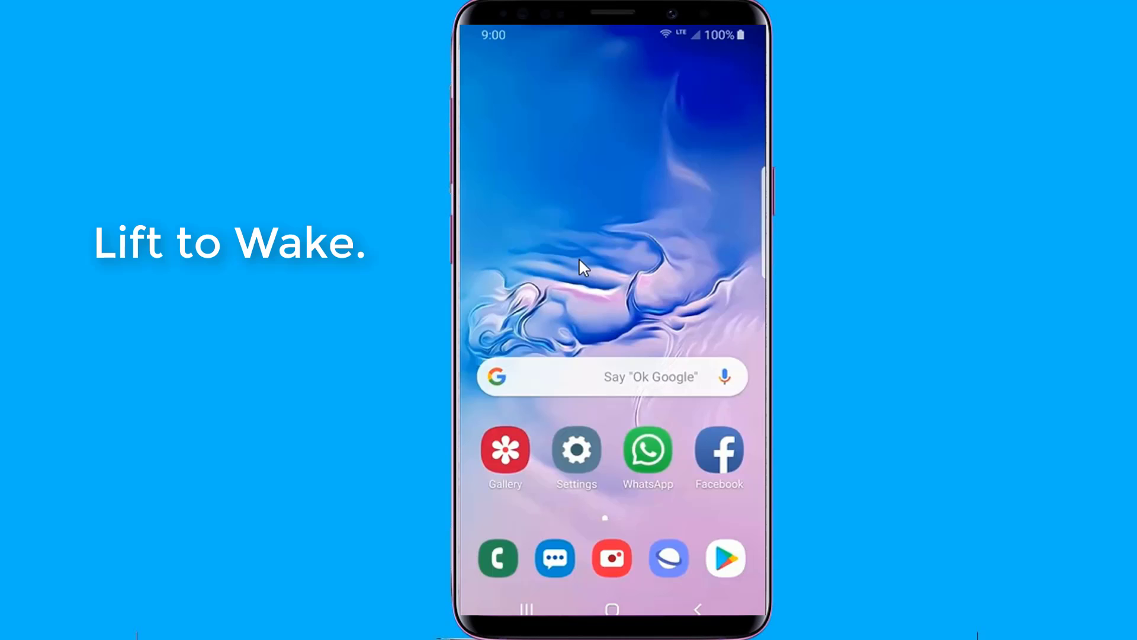
Turn on Lift to wake under Advanced features > Motions and gestures, then return home.
click(576, 447)
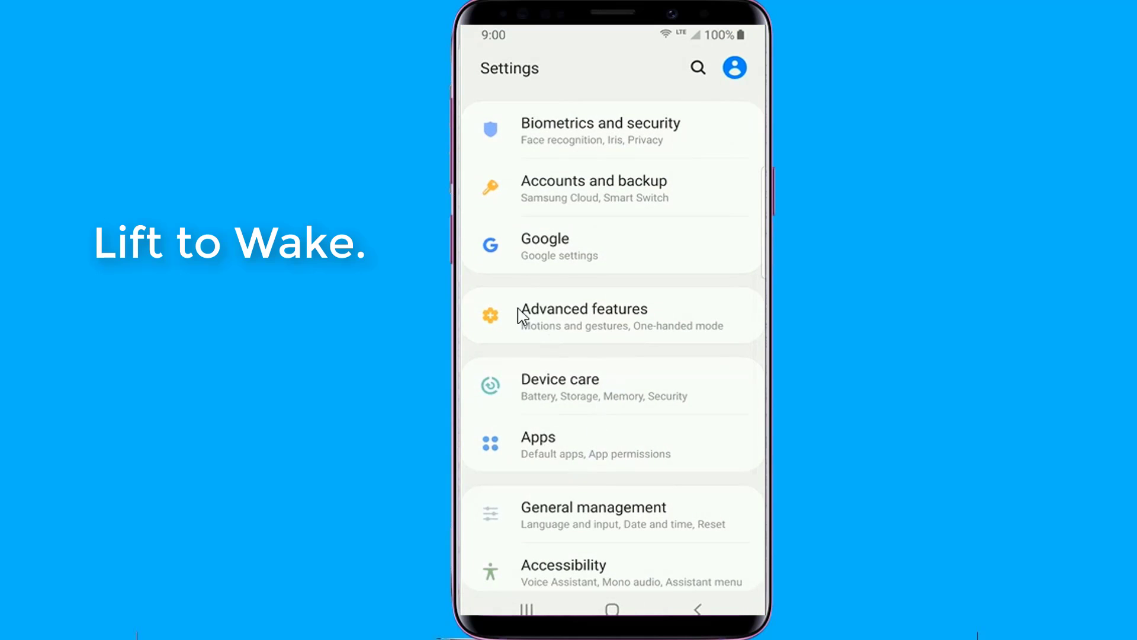
click(570, 317)
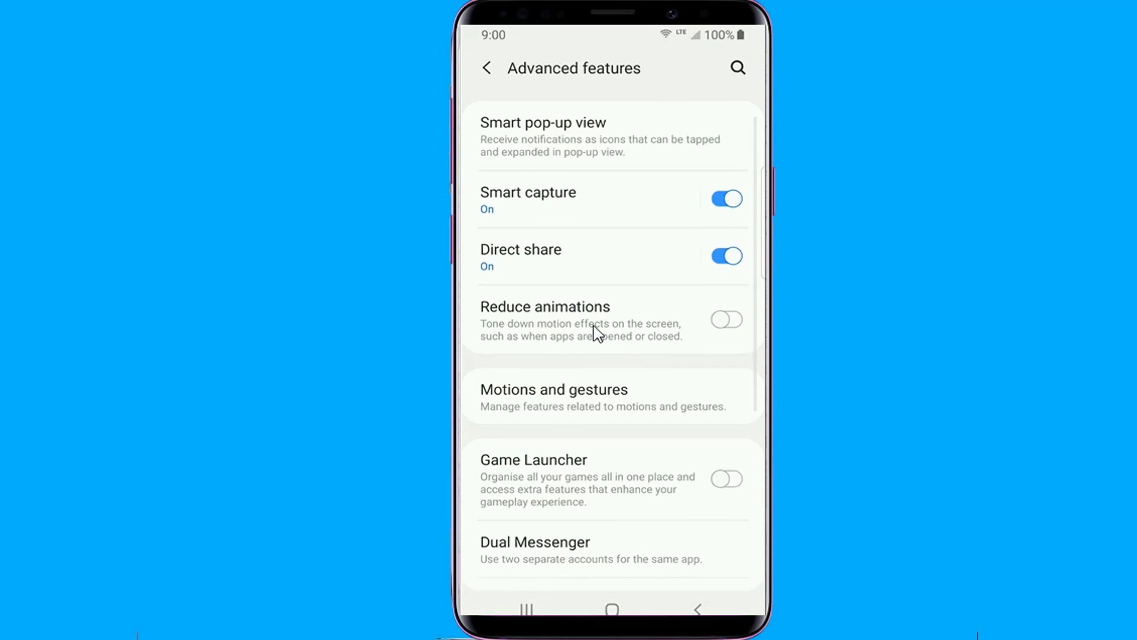
click(554, 396)
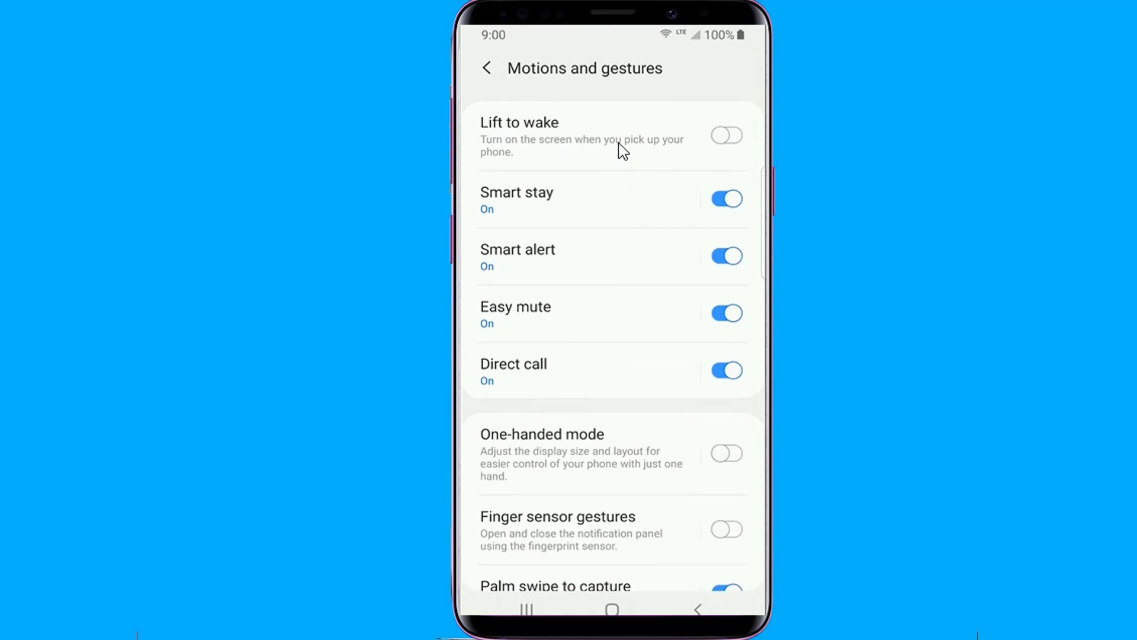
click(735, 142)
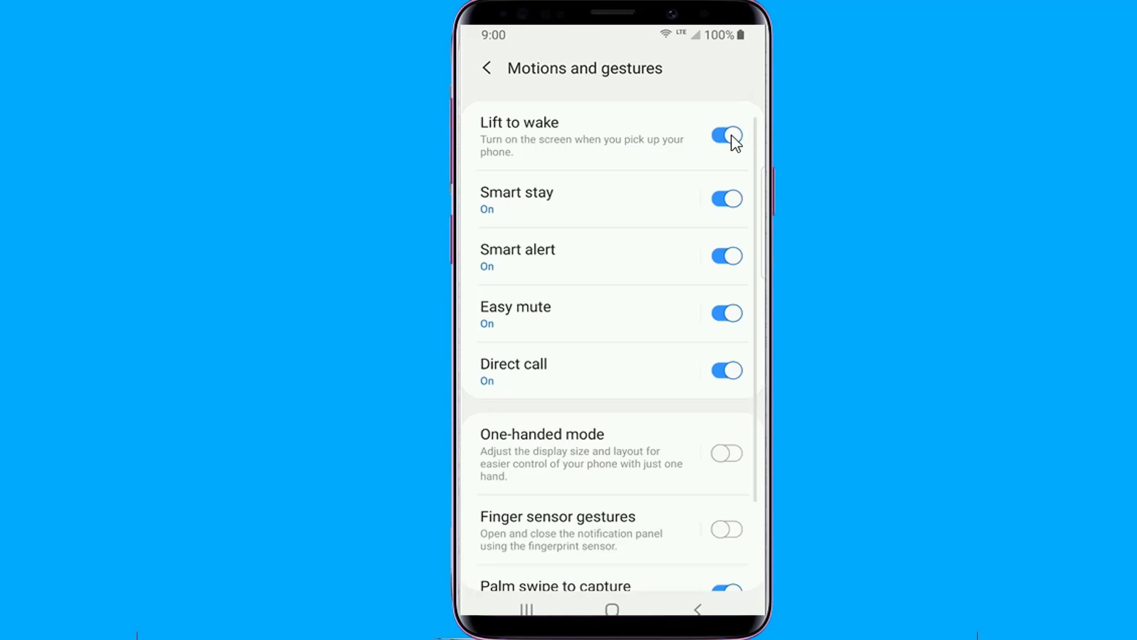
key(Escape)
key(Escape)
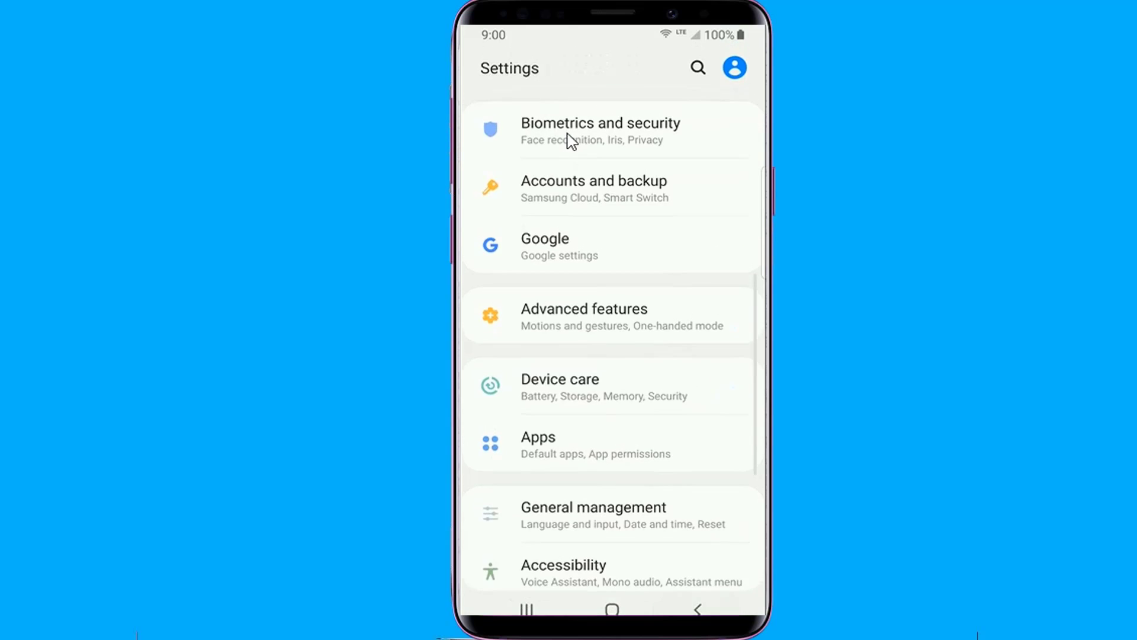
key(Home)
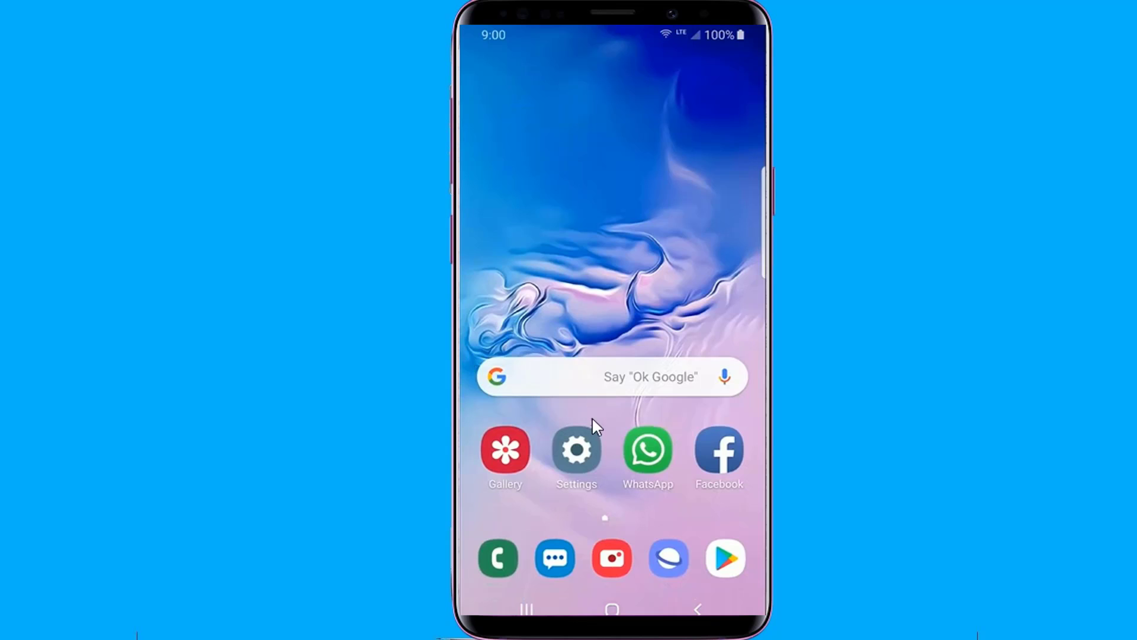
Turn on One-handed mode using the Button option, then return to the home screen.
click(576, 463)
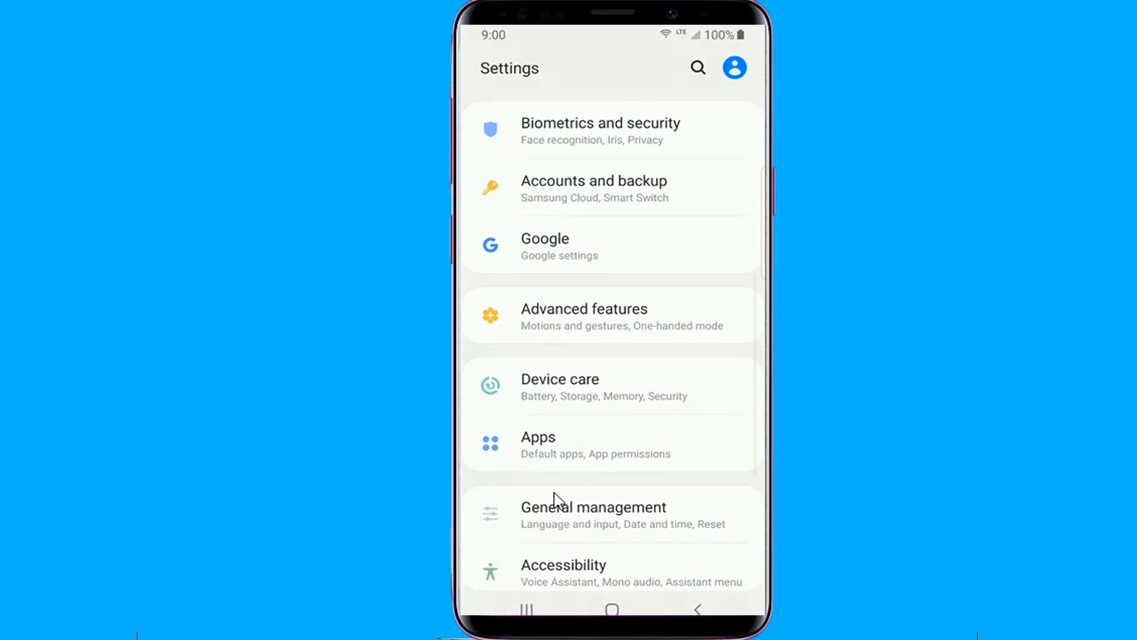
click(568, 312)
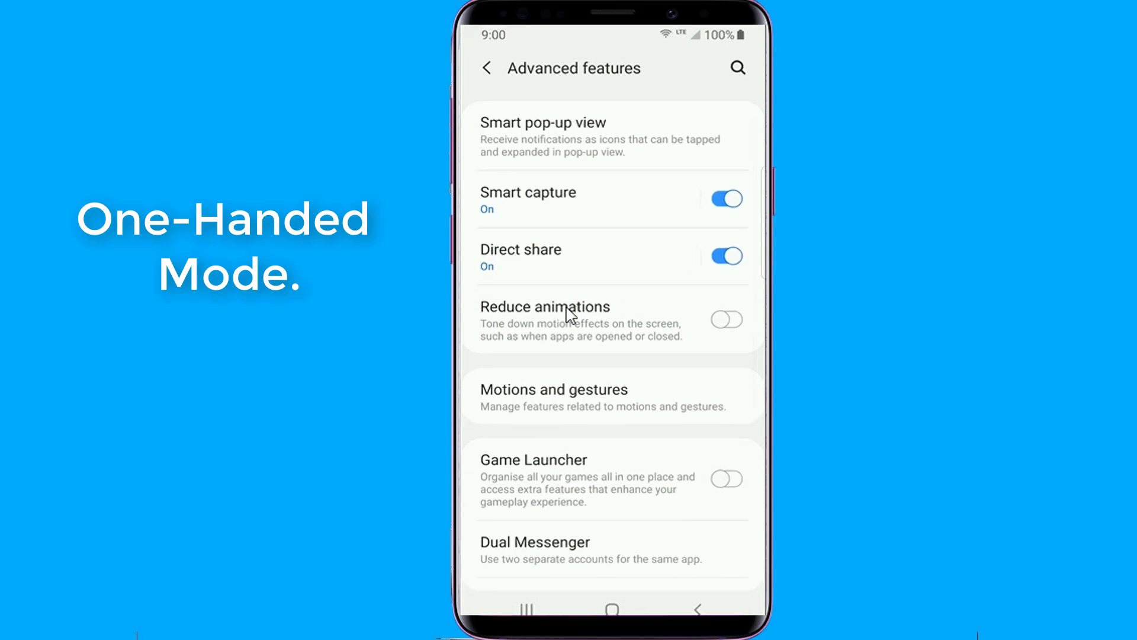
scroll(571, 314, down, 3)
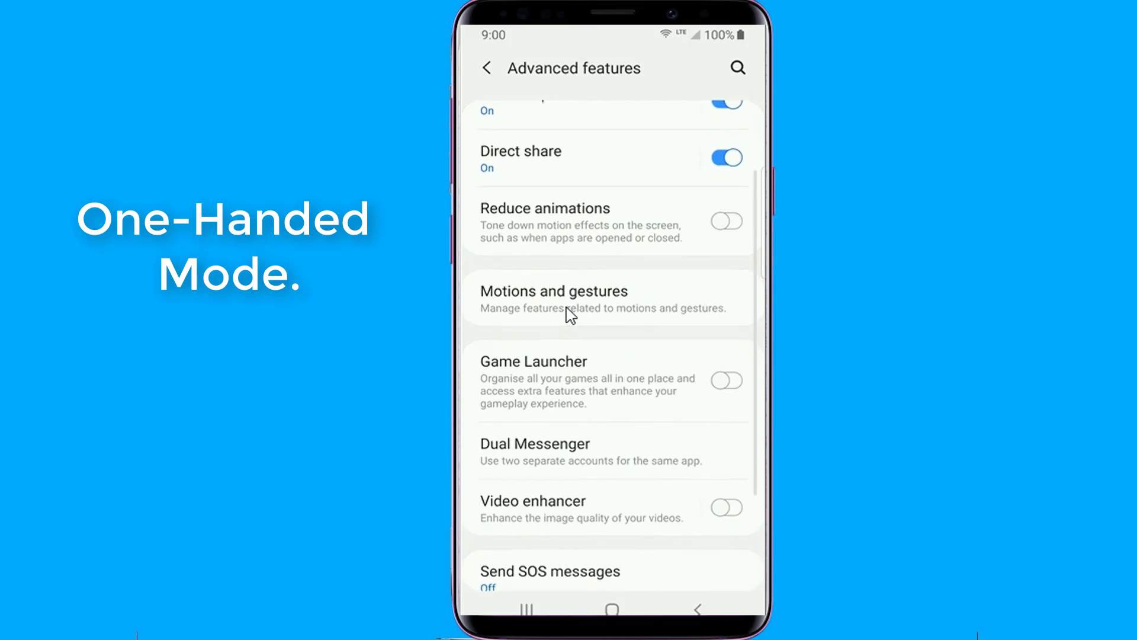
click(554, 288)
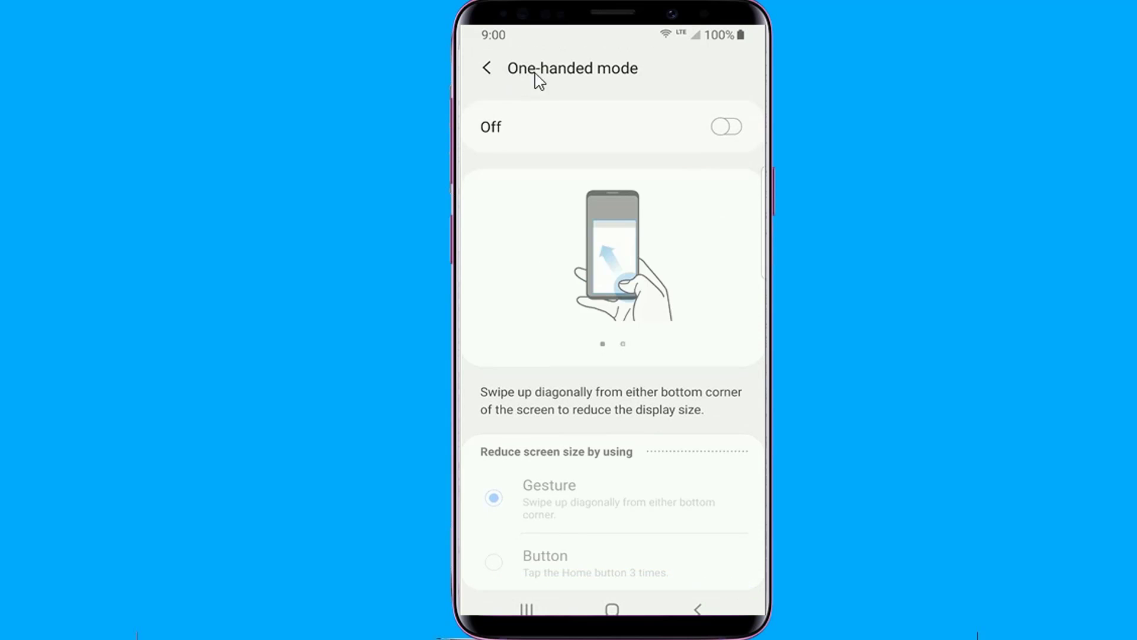
click(734, 132)
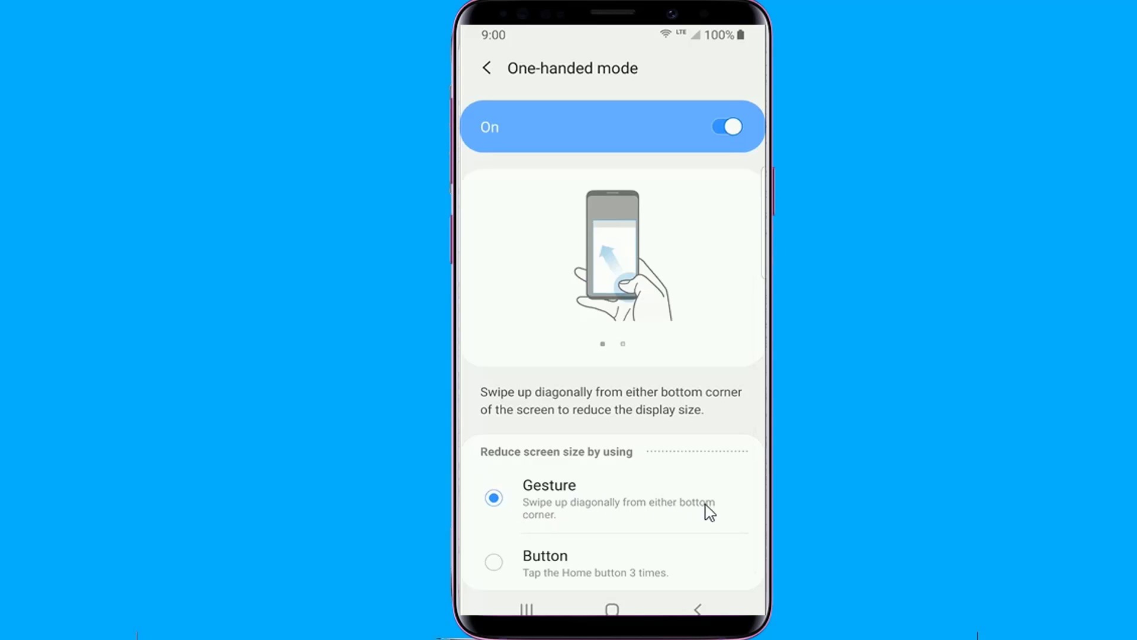
click(495, 565)
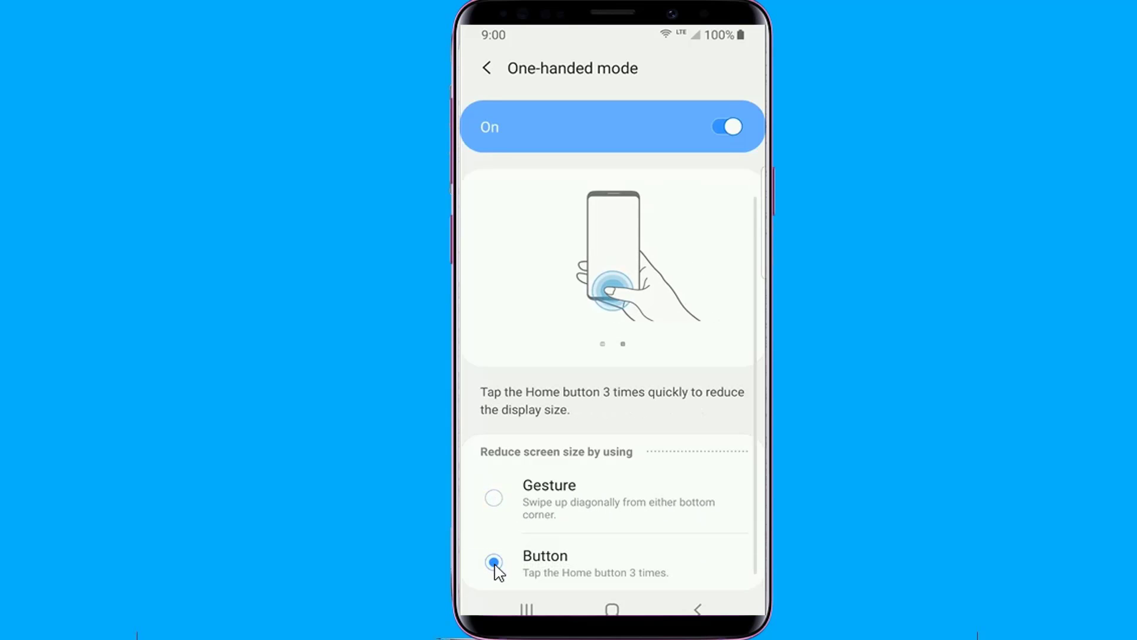
click(612, 609)
click(613, 610)
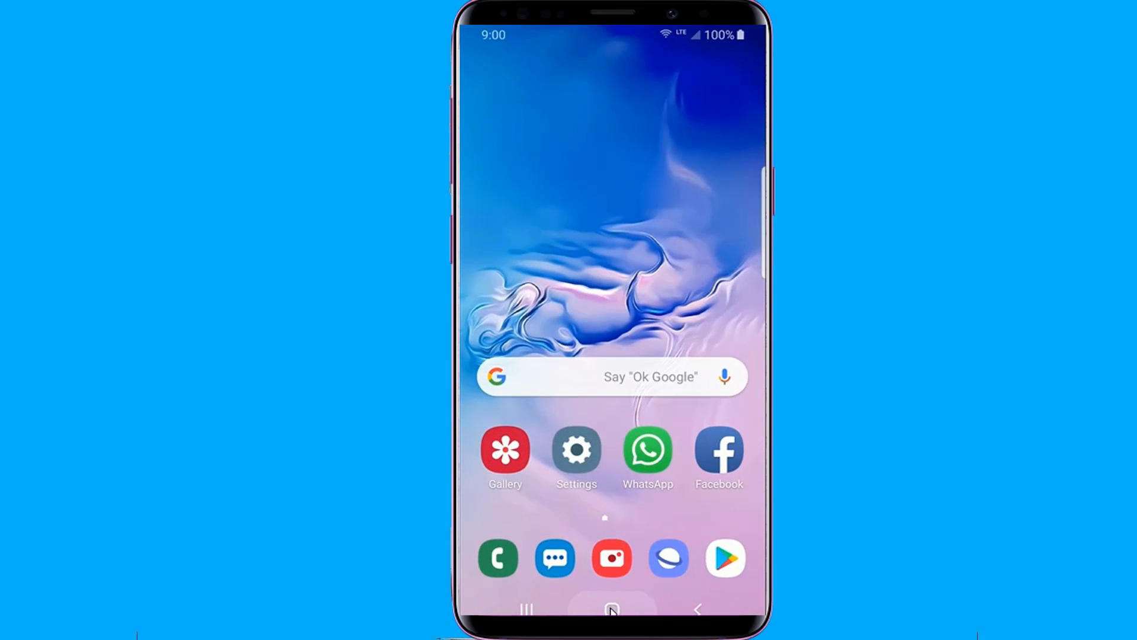
double_click(612, 609)
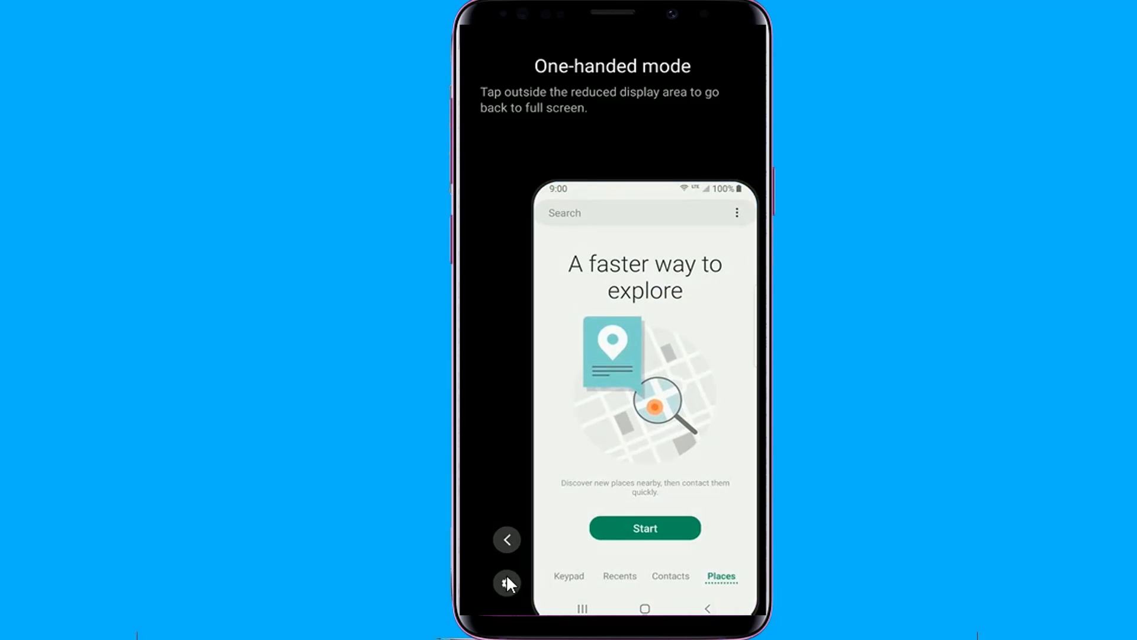
double_click(645, 610)
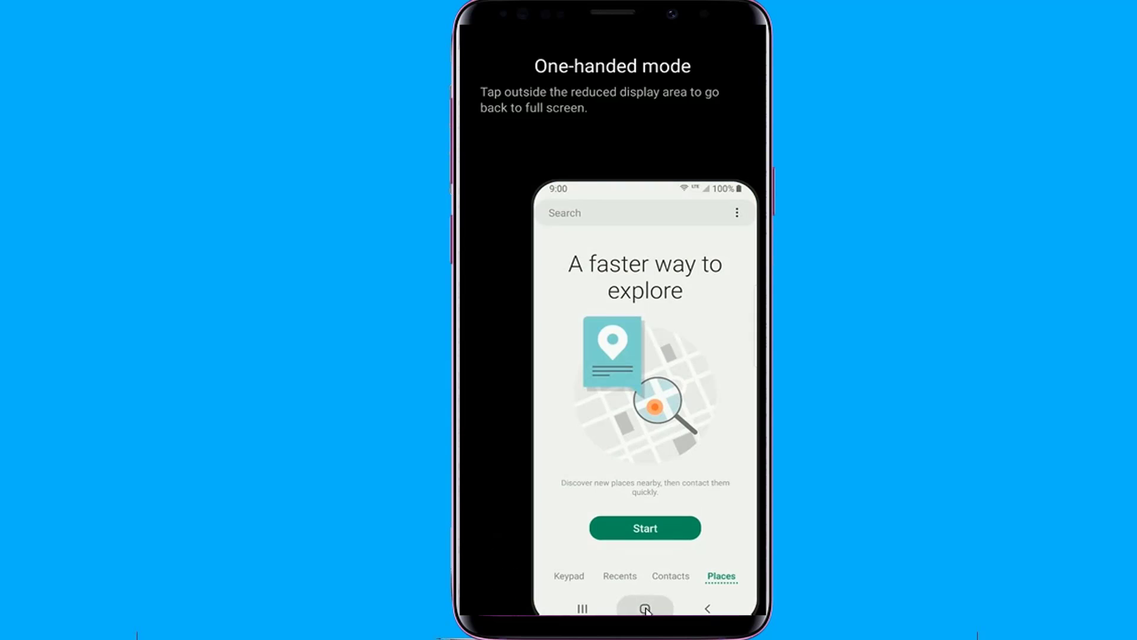
click(646, 610)
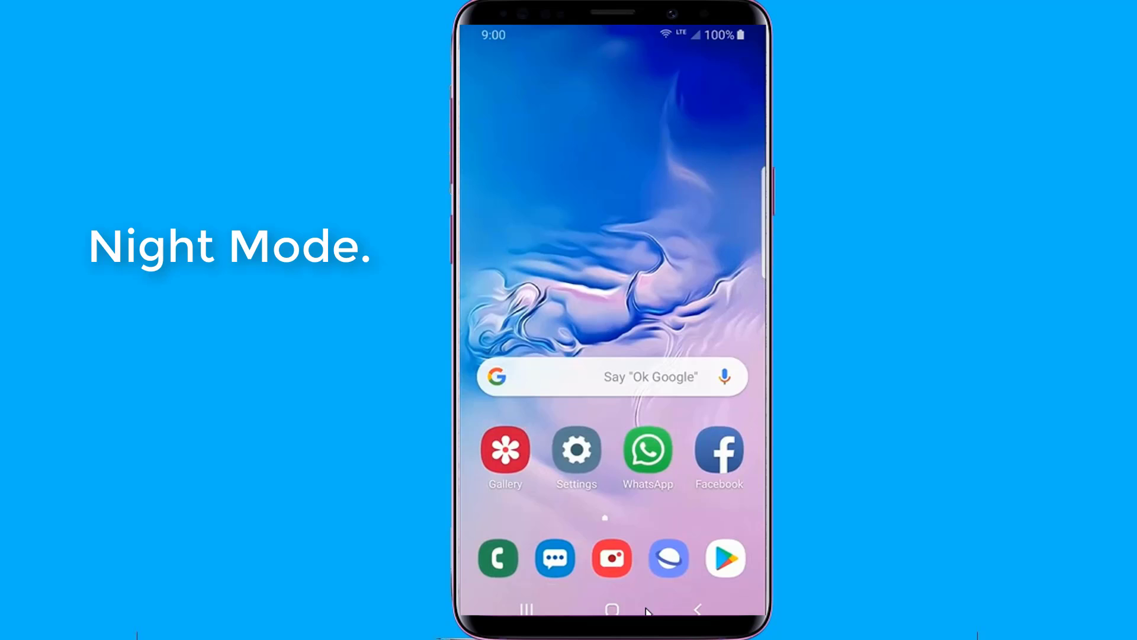
Switch on Night mode in the Display settings for a dark theme.
click(578, 449)
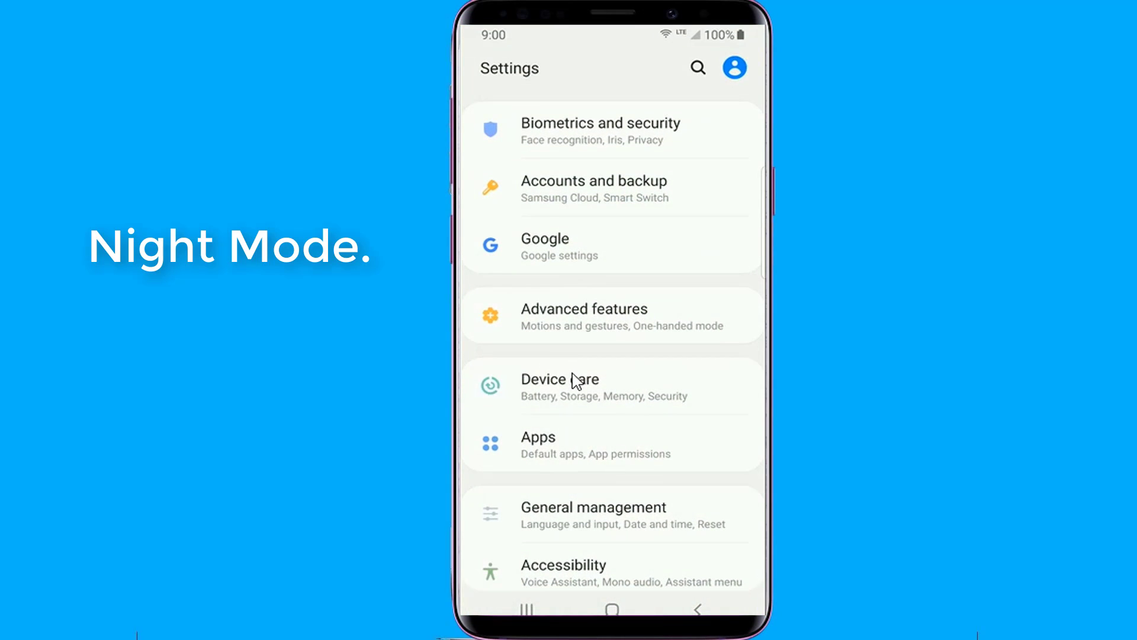
scroll(575, 379, up, 5)
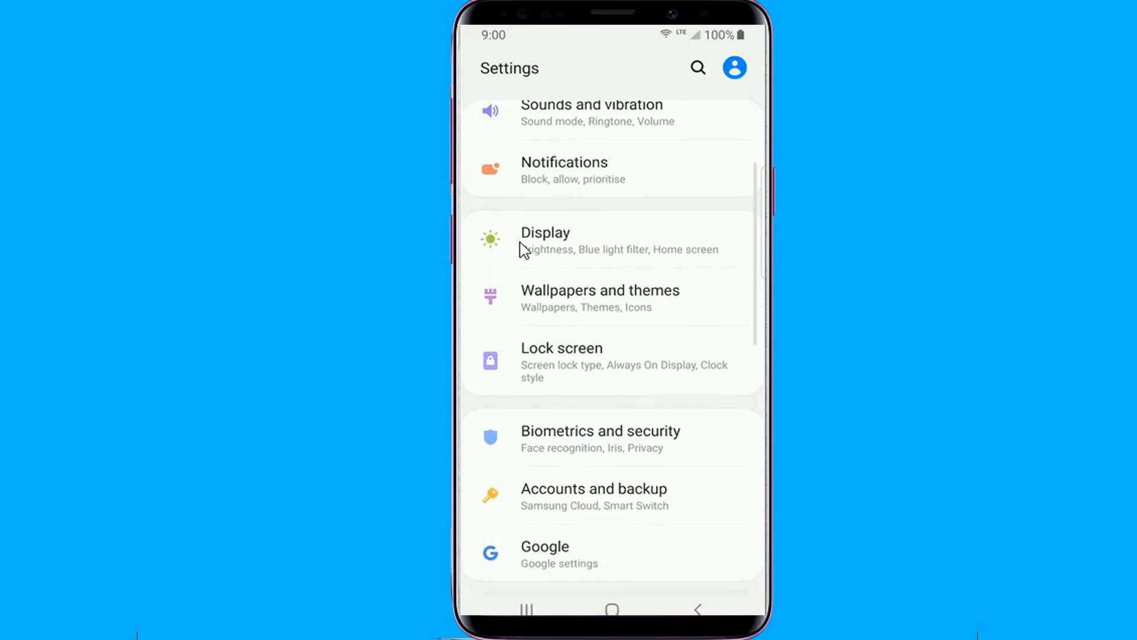
click(552, 243)
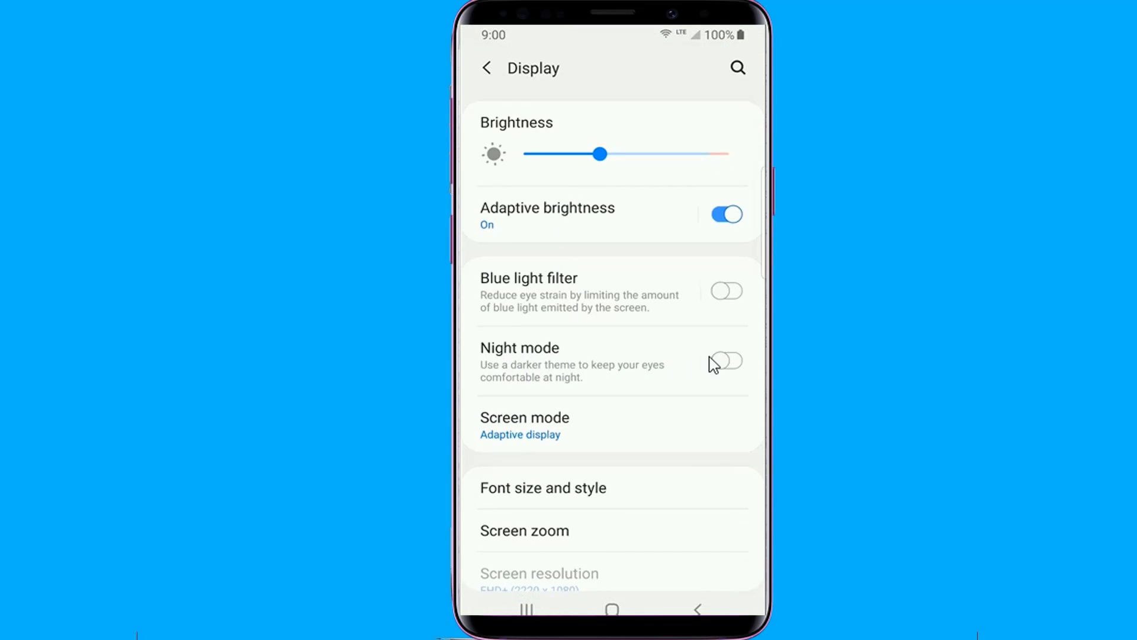
click(738, 363)
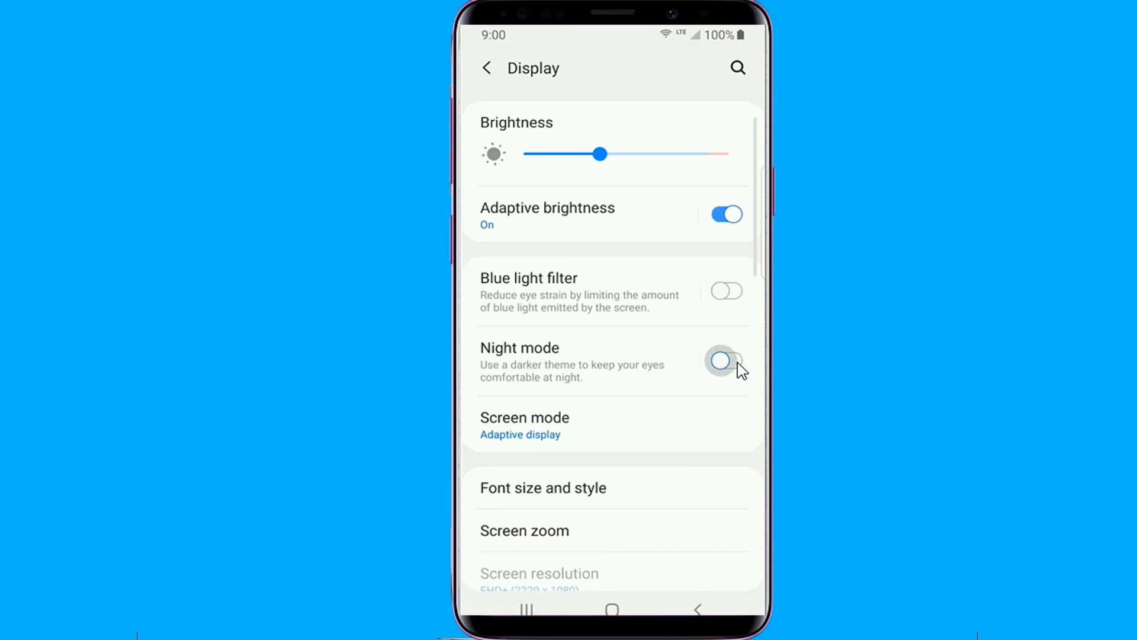